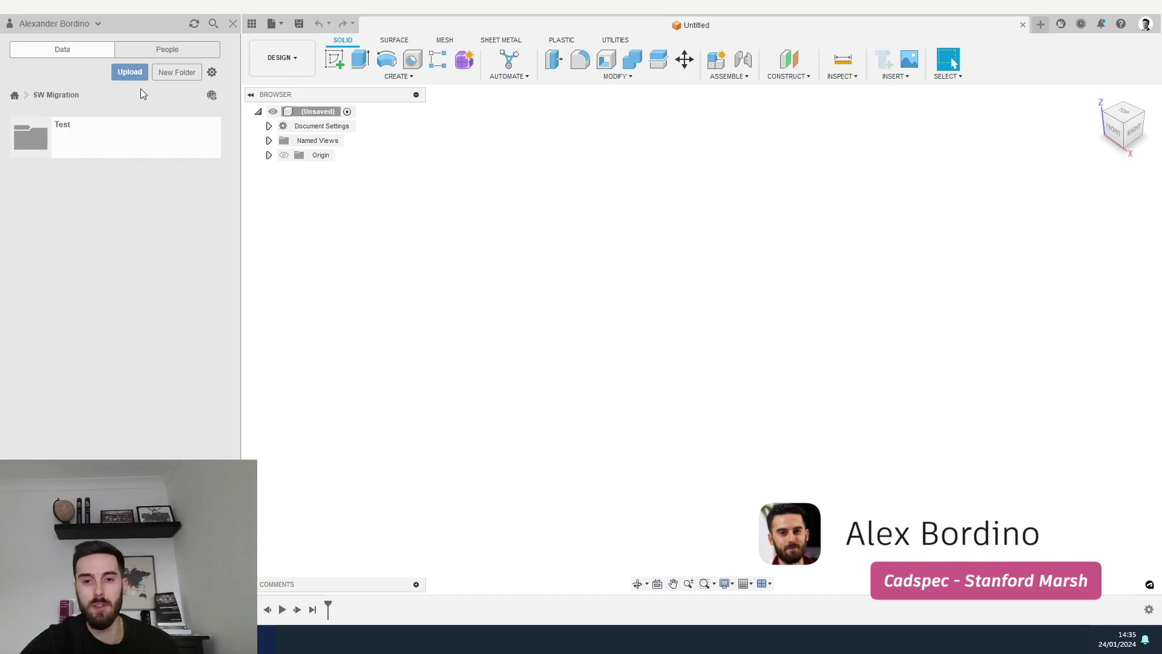
# Start an upload to the SW Migration project and add Assem1.SLDASM from the era folder of engine-stand-7.snapshot.2
pyautogui.click(124, 73)
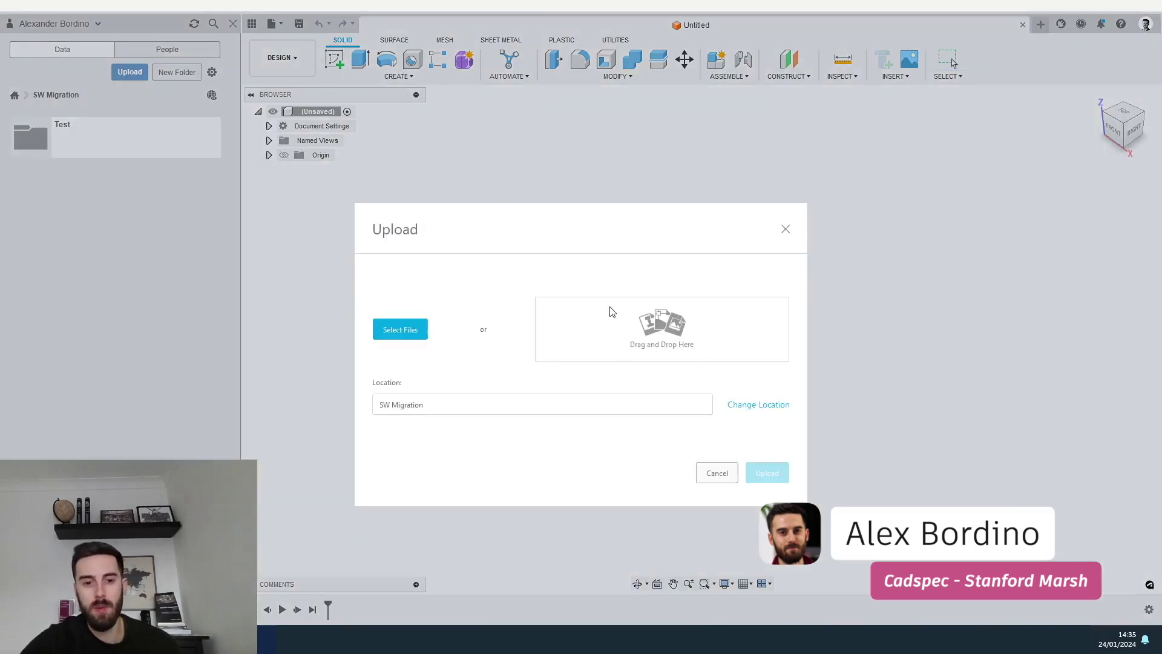
pyautogui.click(402, 329)
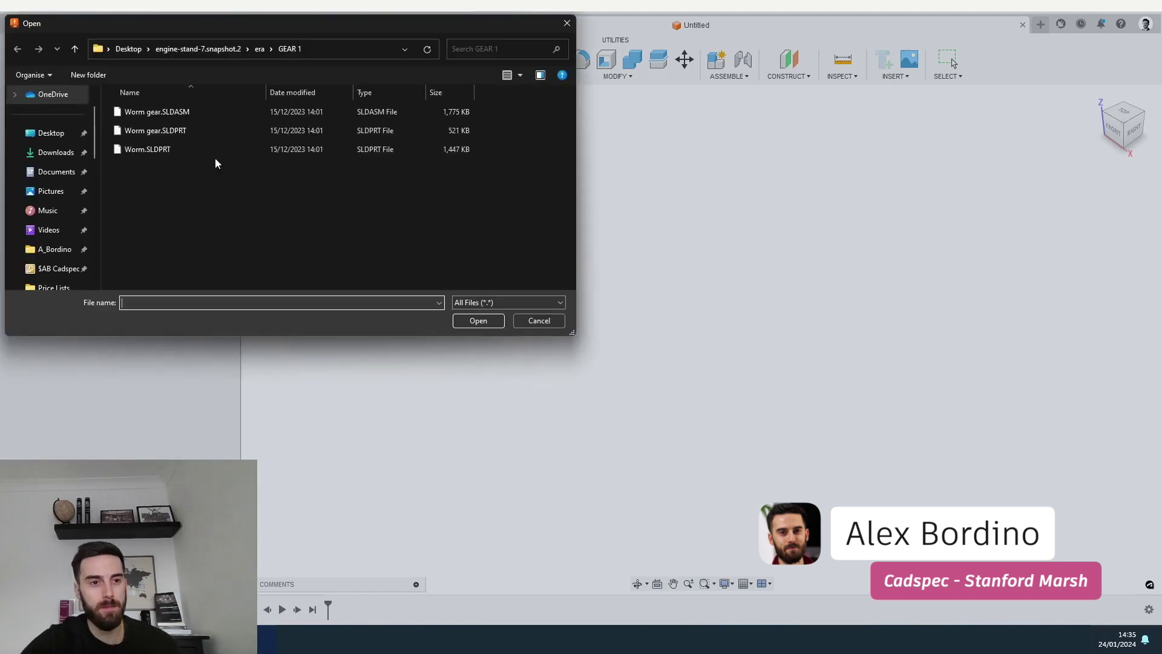
pyautogui.click(204, 52)
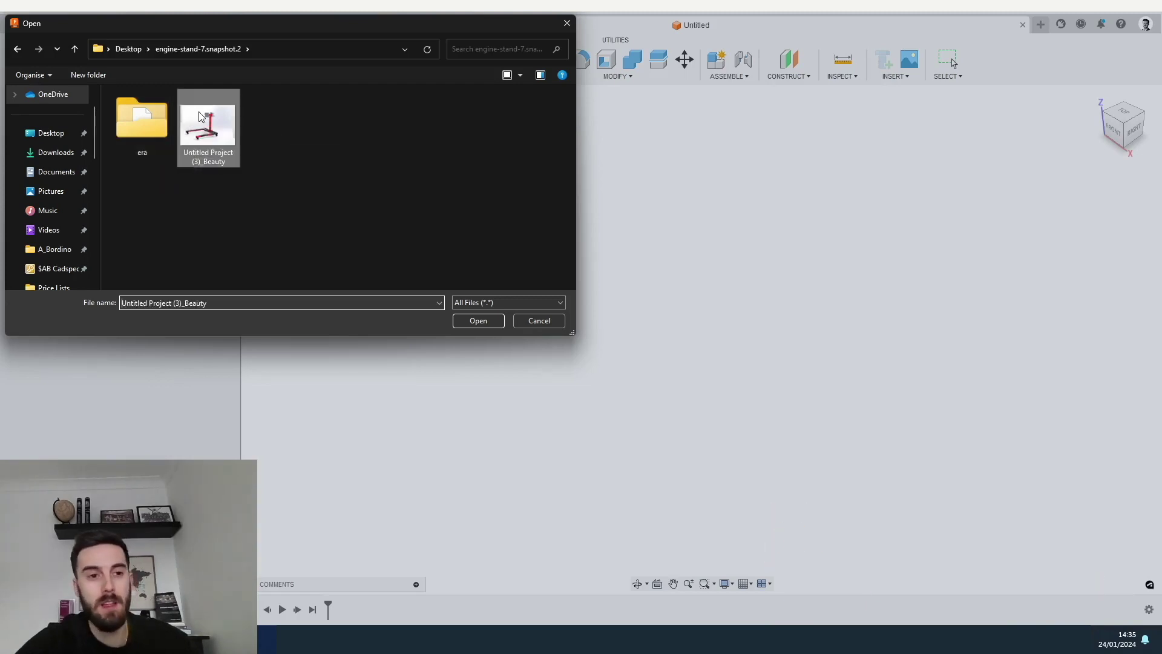
pyautogui.doubleClick(199, 112)
pyautogui.click(522, 266)
pyautogui.doubleClick(132, 127)
pyautogui.click(159, 148)
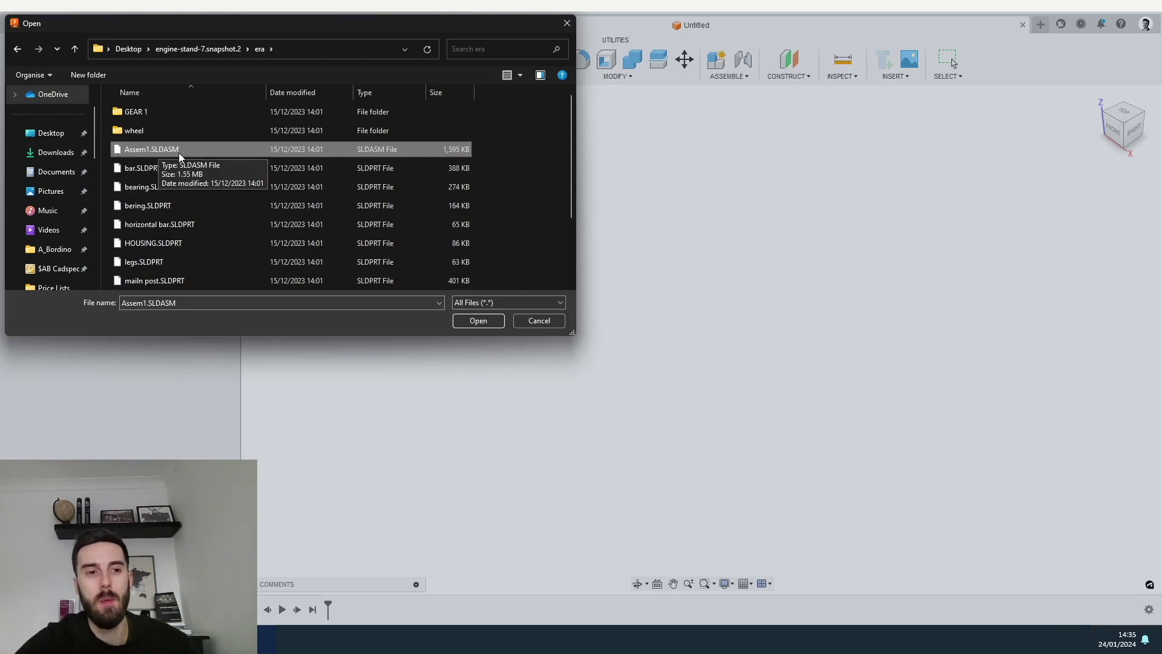
pyautogui.click(476, 322)
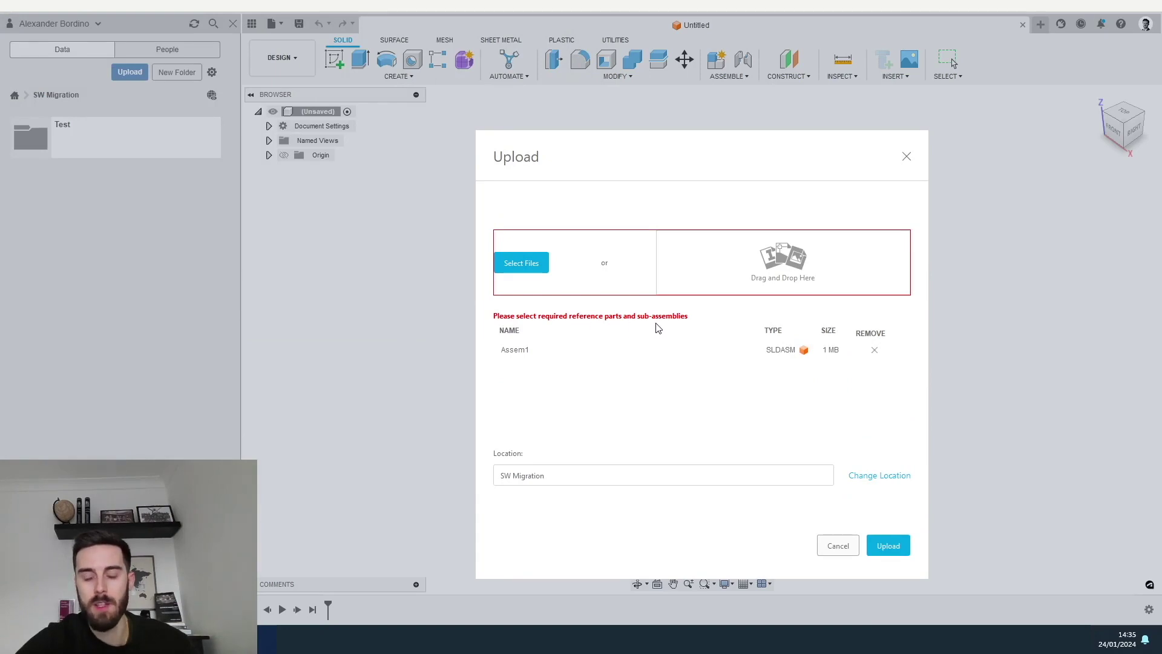
# Add the SolidWorks part files and the top sub-assembly from the era folder to the upload list
pyautogui.click(521, 262)
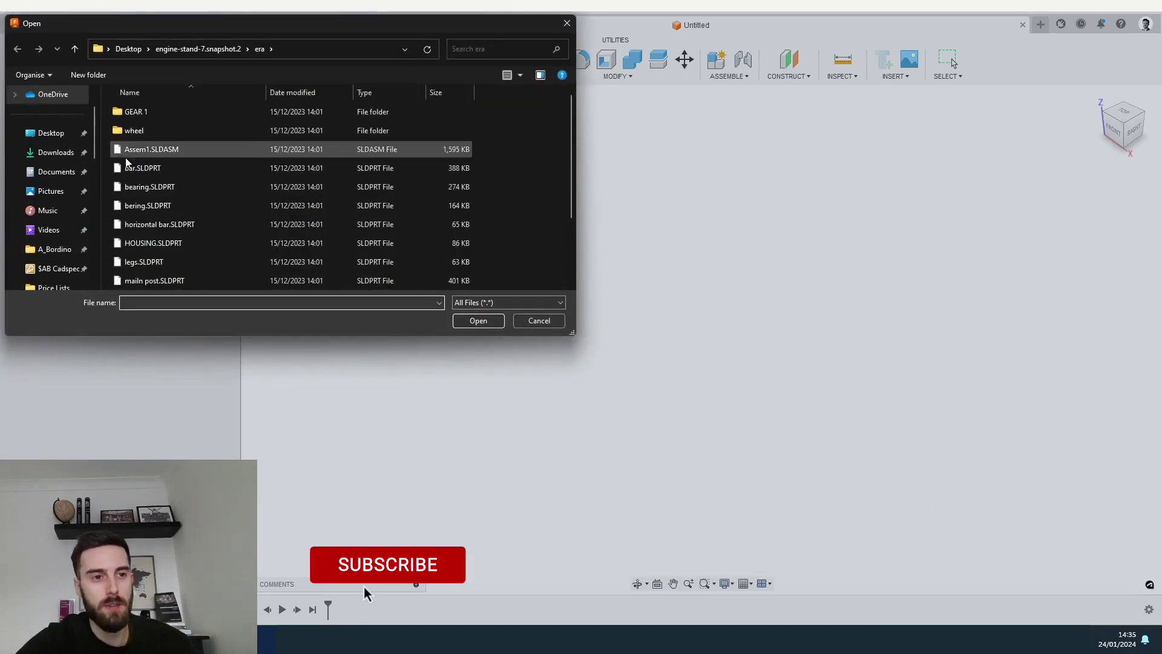
pyautogui.click(182, 167)
pyautogui.scroll(-2, 572, 121)
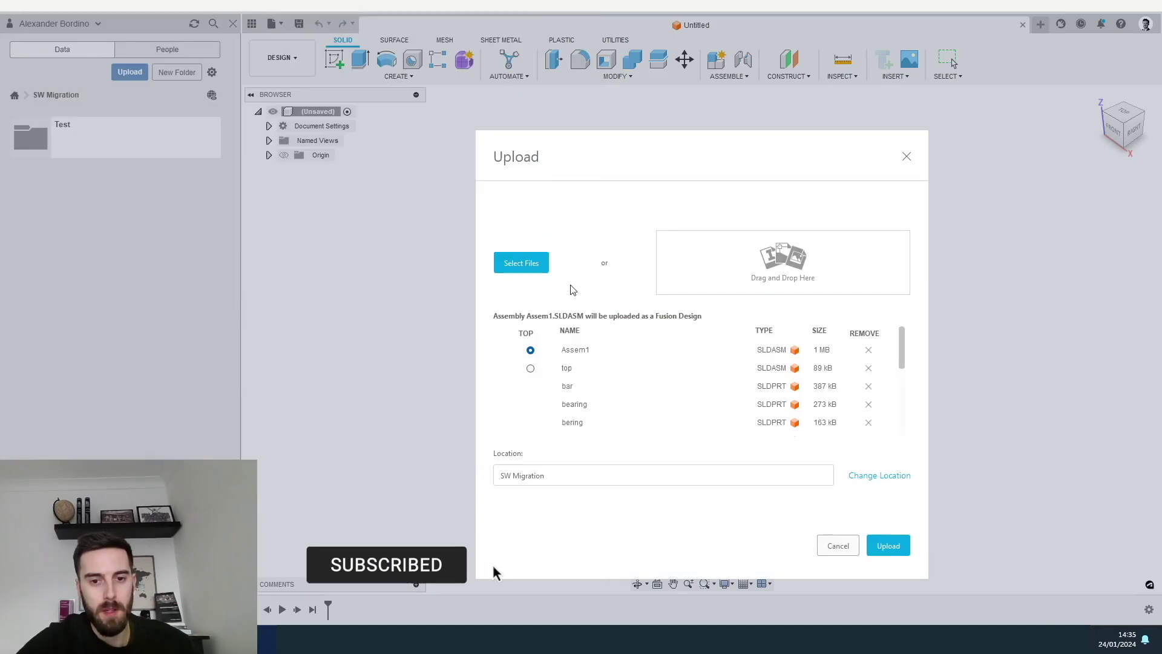
# Add the referenced files from the wheel and GEAR 1 subfolders to the upload list
pyautogui.click(521, 263)
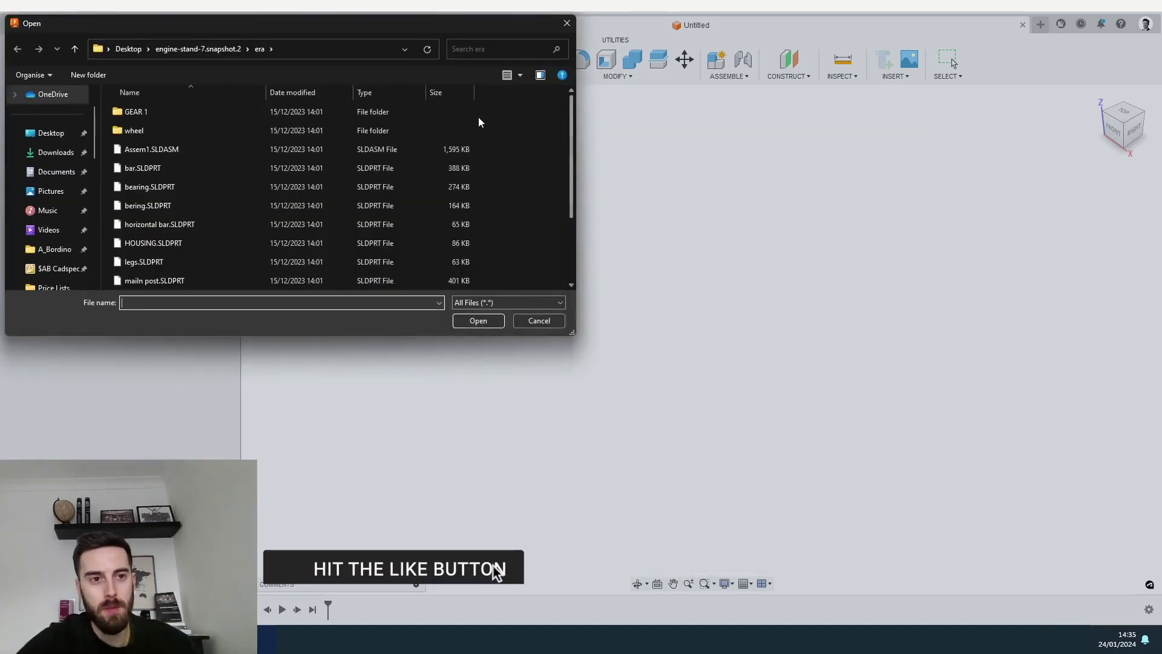
pyautogui.doubleClick(136, 133)
pyautogui.click(151, 112)
pyautogui.keyDown('shift'); pyautogui.click(141, 145); pyautogui.keyUp('shift')
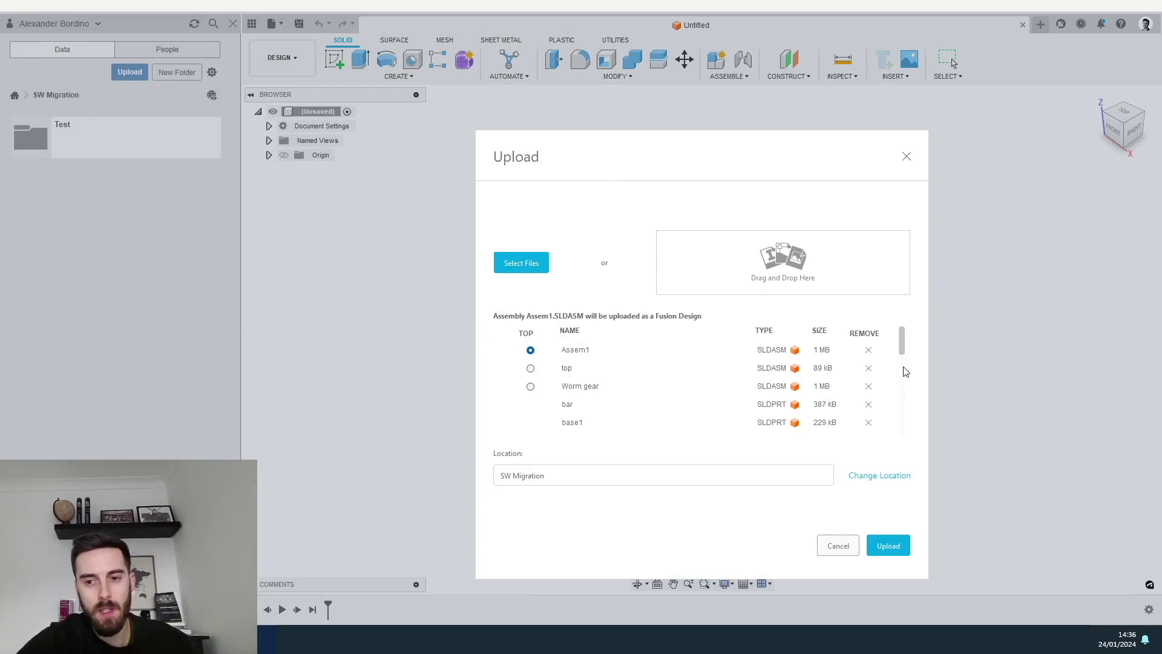
# Upload the file set with Assem1 as the top assembly and open the resulting Assem1 design
pyautogui.moveTo(903, 357)
pyautogui.mouseDown()
pyautogui.moveTo(897, 444)
pyautogui.moveTo(901, 342)
pyautogui.mouseUp()
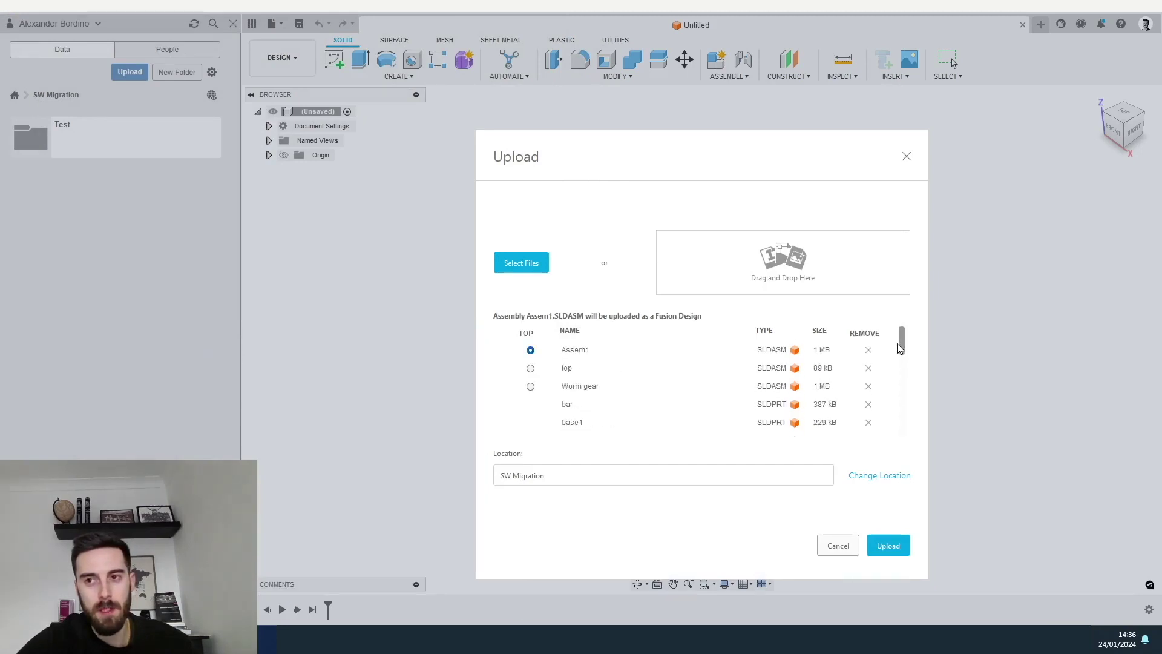
pyautogui.click(888, 545)
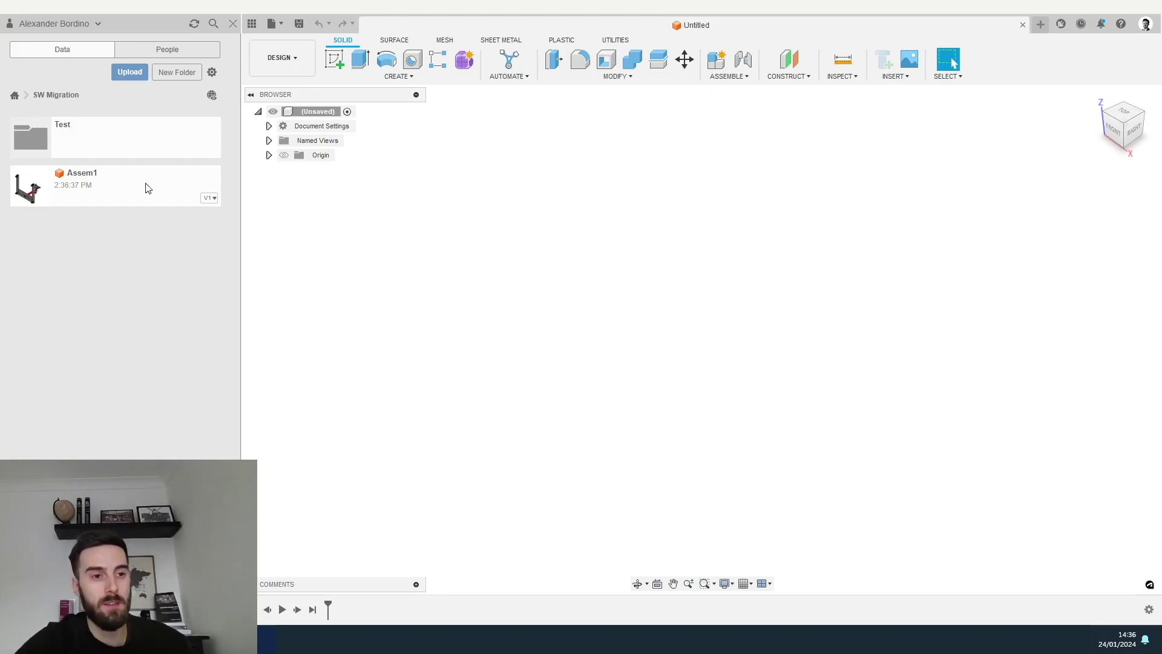
pyautogui.doubleClick(113, 197)
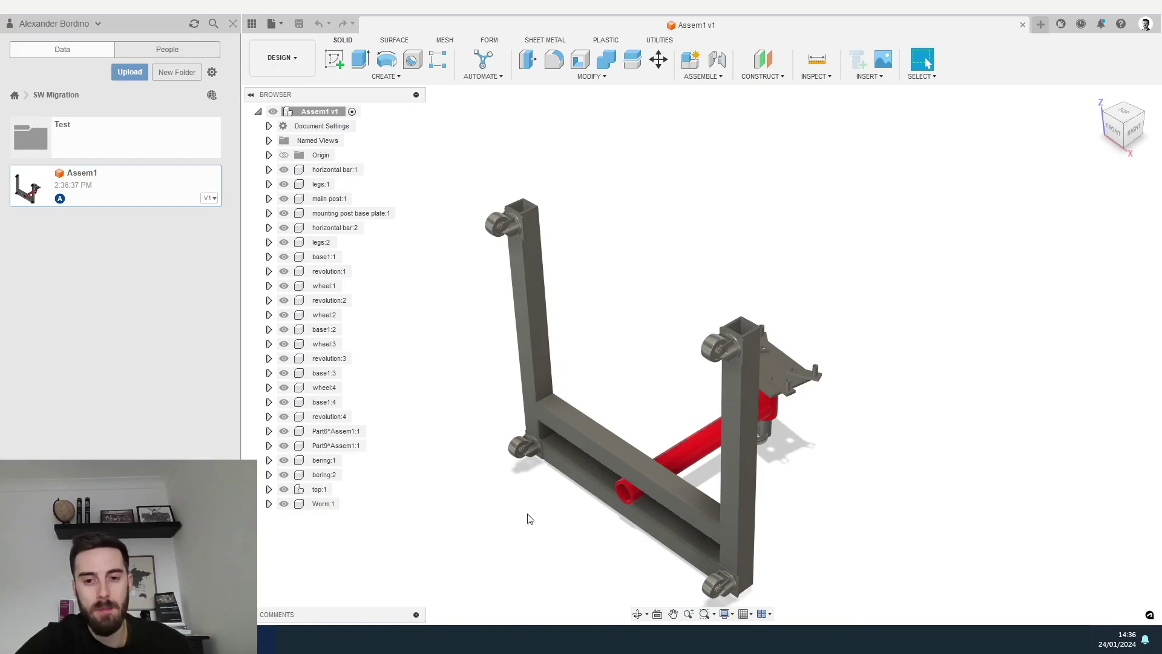
# Show the version details of Assem1 and check its associated drawings and history
pyautogui.click(211, 202)
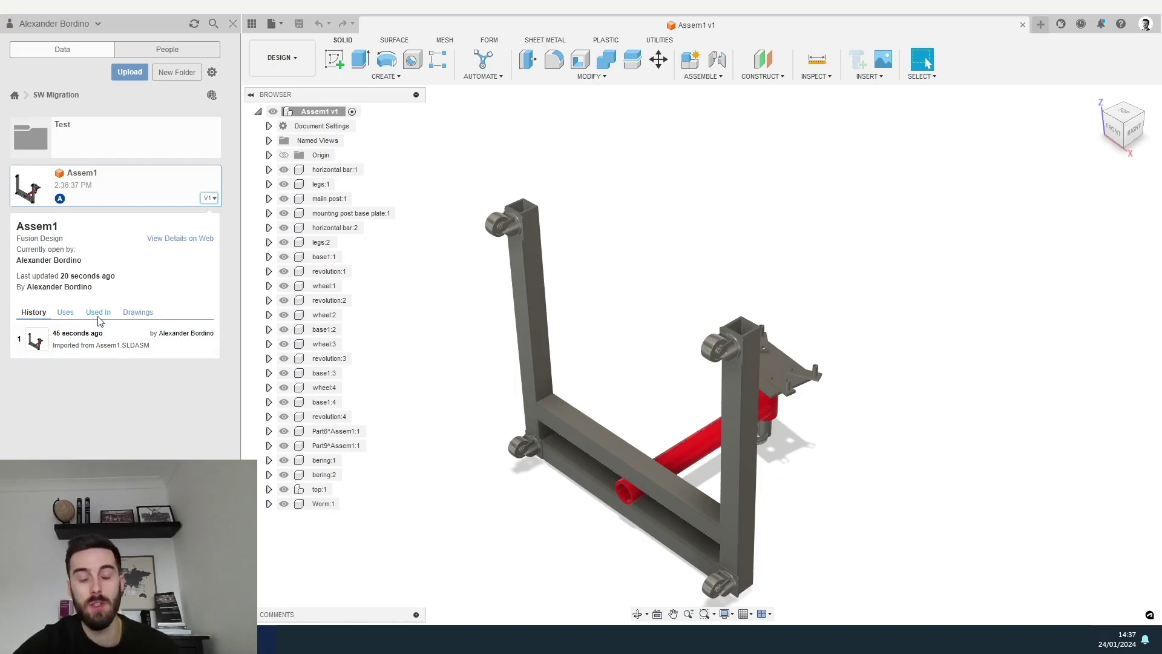
pyautogui.click(138, 312)
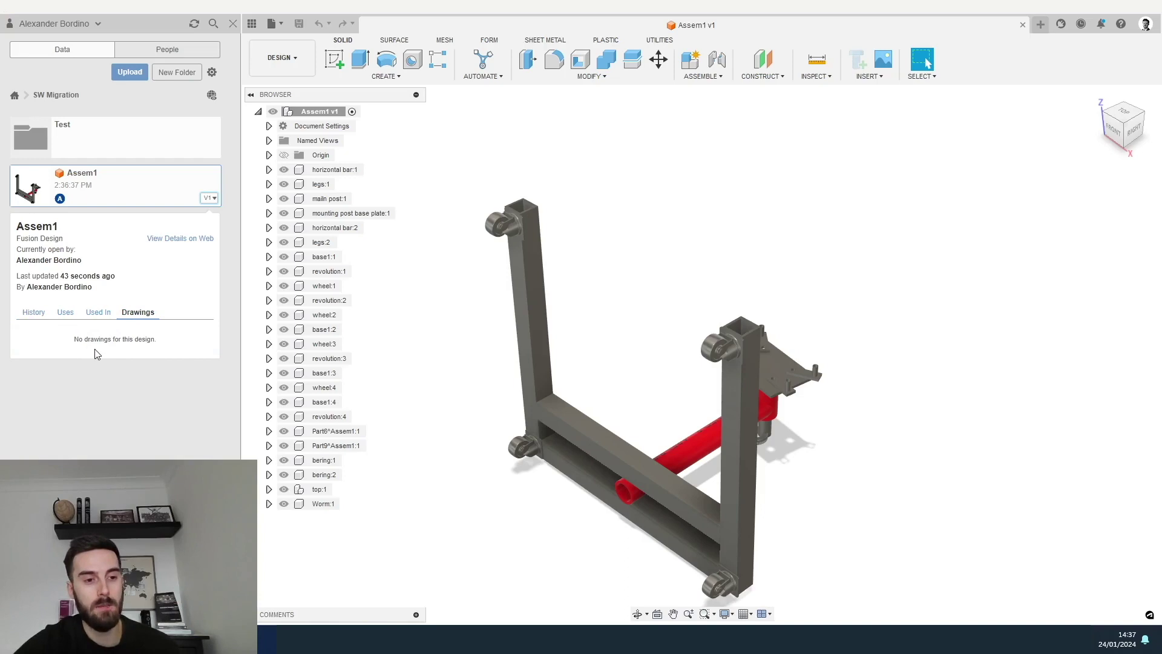
pyautogui.click(32, 312)
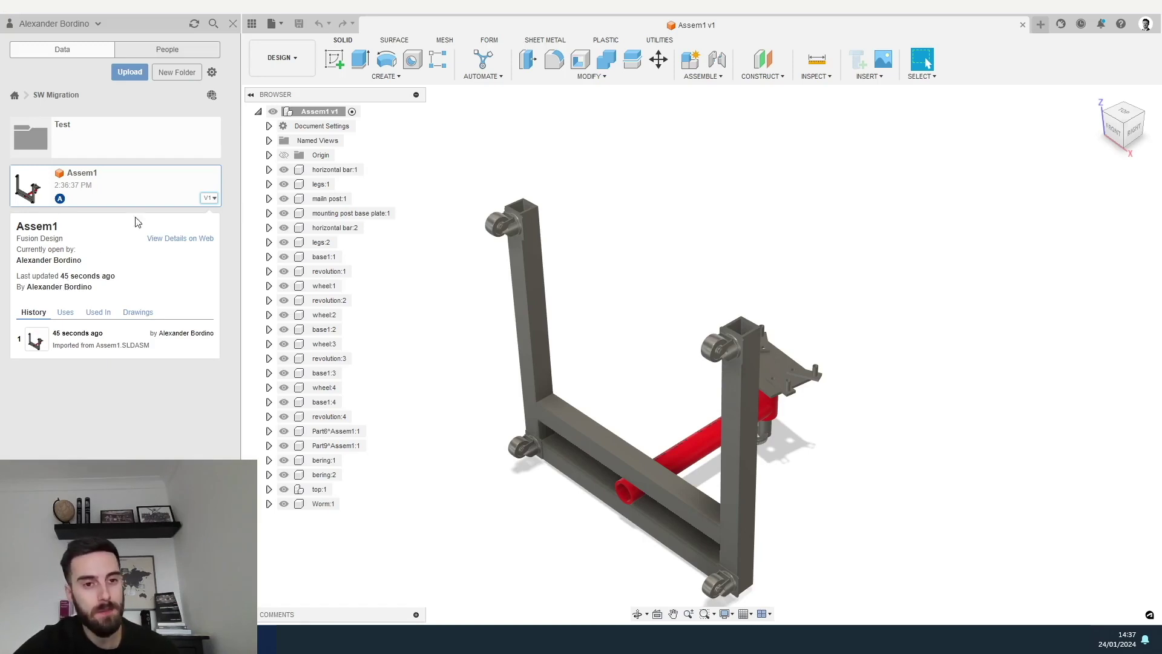
# Orient the engine stand to its Back view and set that orientation as the Top view
pyautogui.keyDown('shift'); pyautogui.moveTo(612, 281); pyautogui.dragTo(557, 293, button='middle'); pyautogui.keyUp('shift')
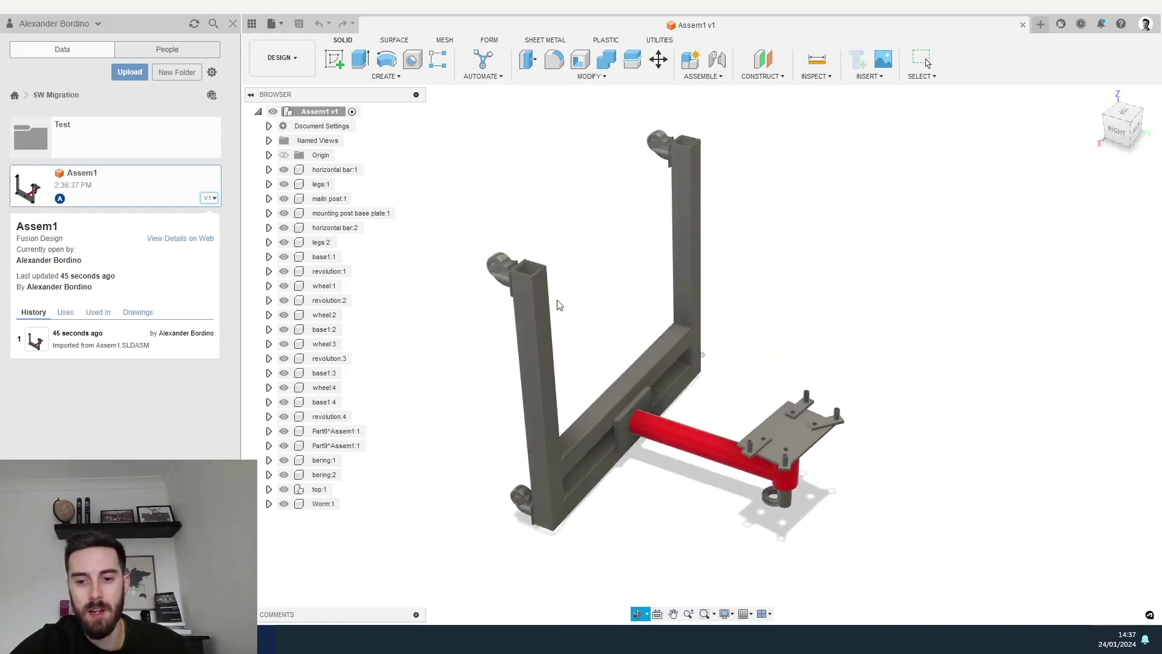
pyautogui.keyDown('shift'); pyautogui.moveTo(715, 460); pyautogui.dragTo(763, 327, button='middle'); pyautogui.keyUp('shift')
pyautogui.click(1122, 118)
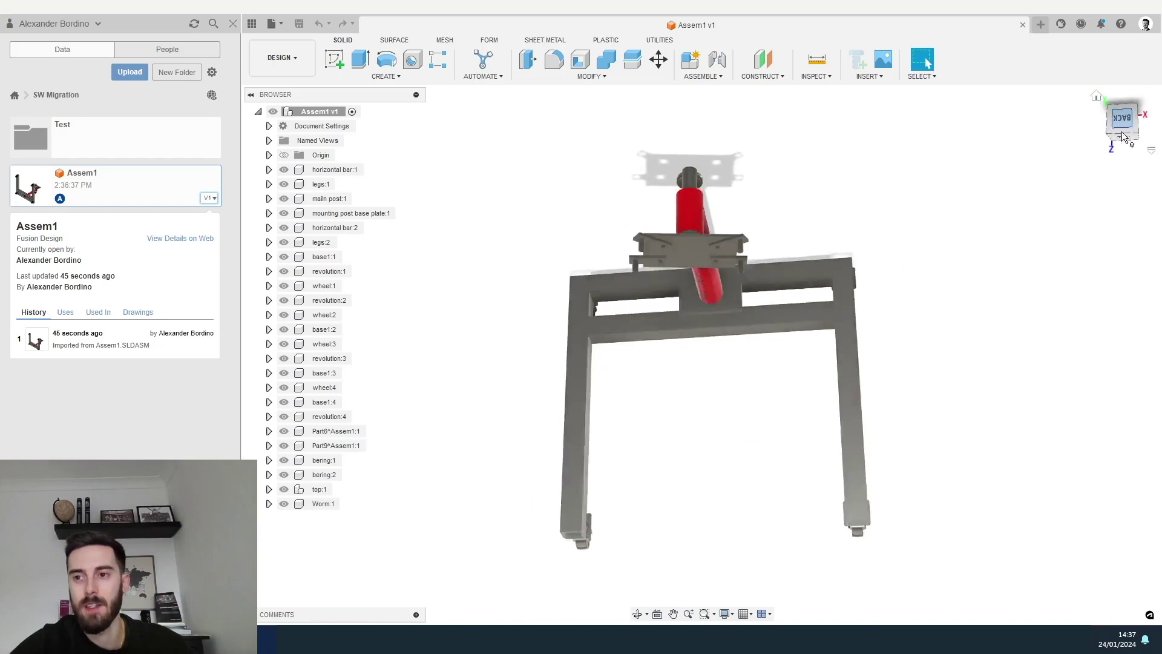
pyautogui.rightClick(1120, 127)
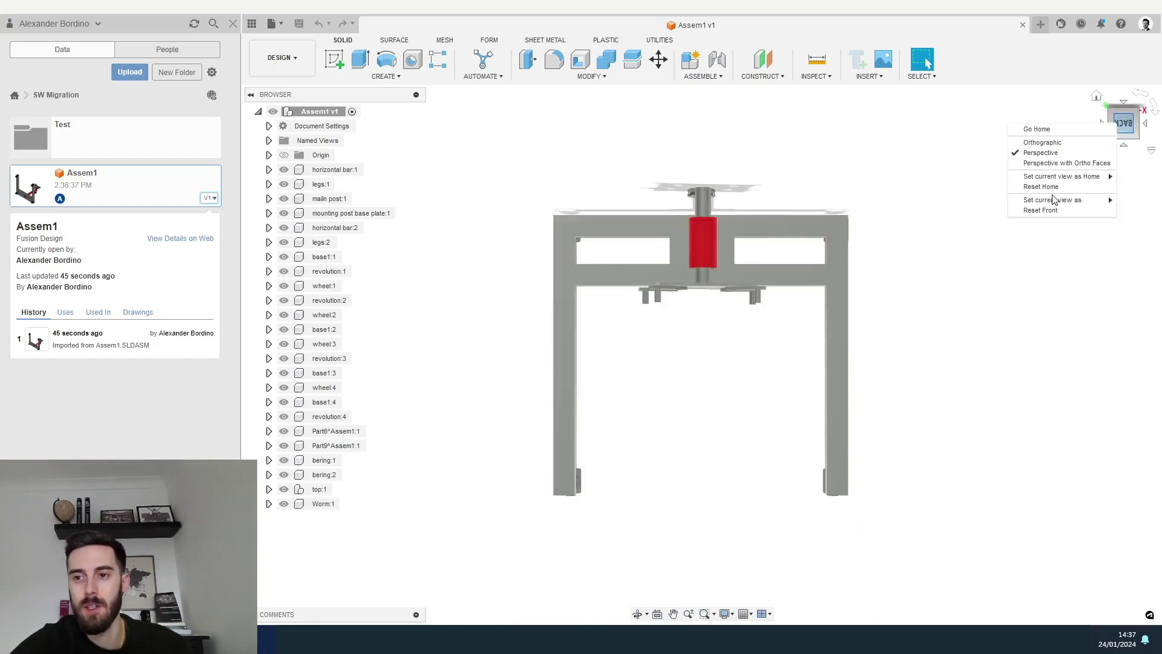
pyautogui.moveTo(1058, 200)
pyautogui.click(958, 211)
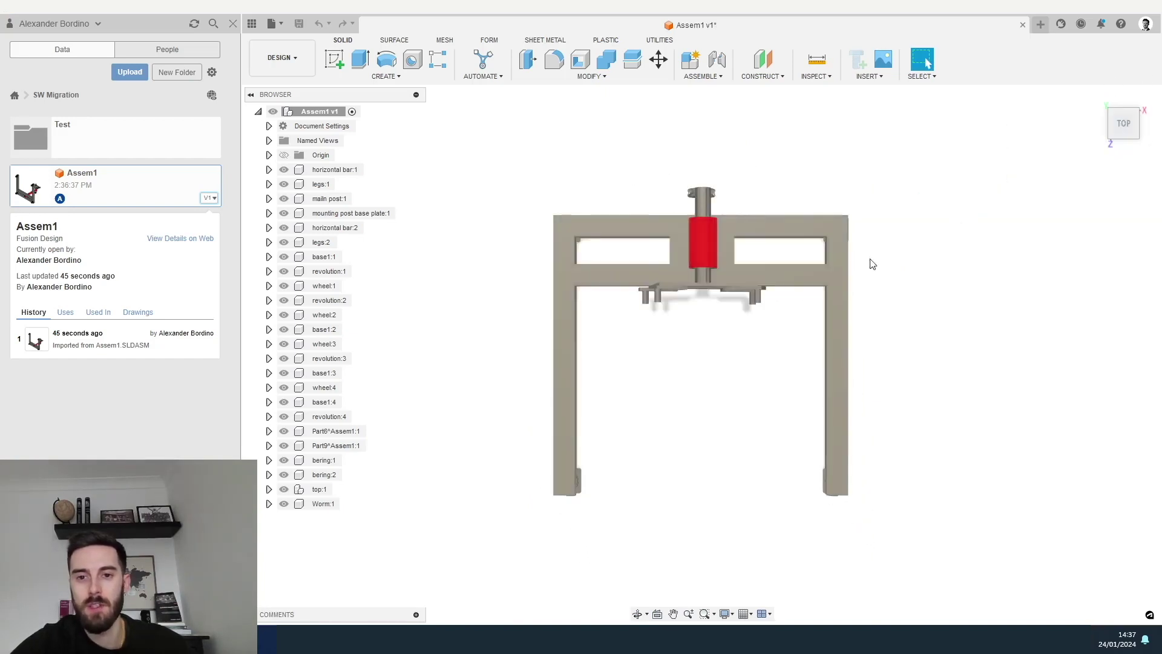
pyautogui.moveTo(704, 292); pyautogui.dragTo(729, 322)
pyautogui.press('Escape')
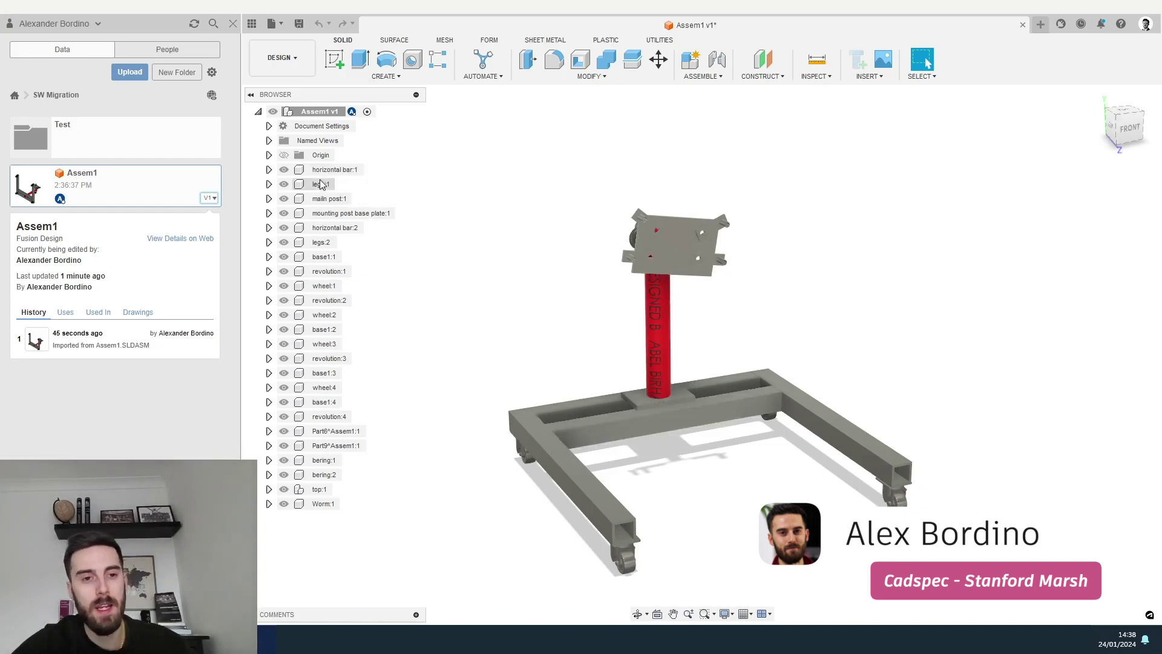
# Examine the frame leg and its casters up close, and check what the legs:2 component contains
pyautogui.keyDown('shift'); pyautogui.moveTo(575, 484); pyautogui.dragTo(705, 485, button='middle'); pyautogui.keyUp('shift')
pyautogui.scroll(5, 705, 488)
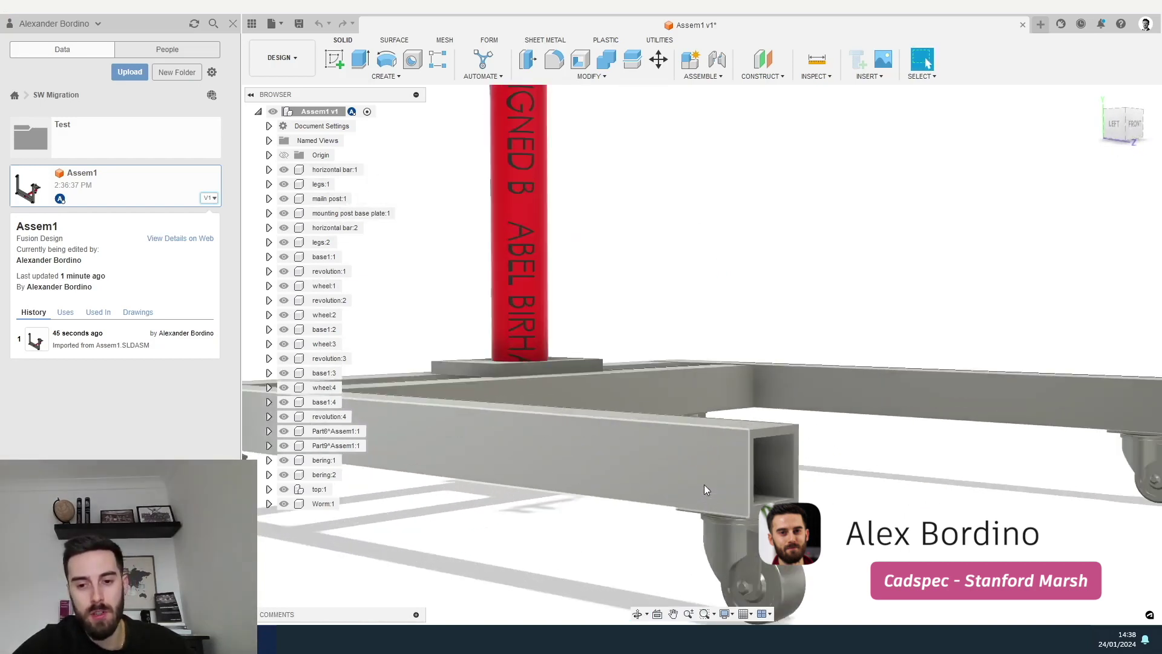
pyautogui.scroll(2, 714, 480)
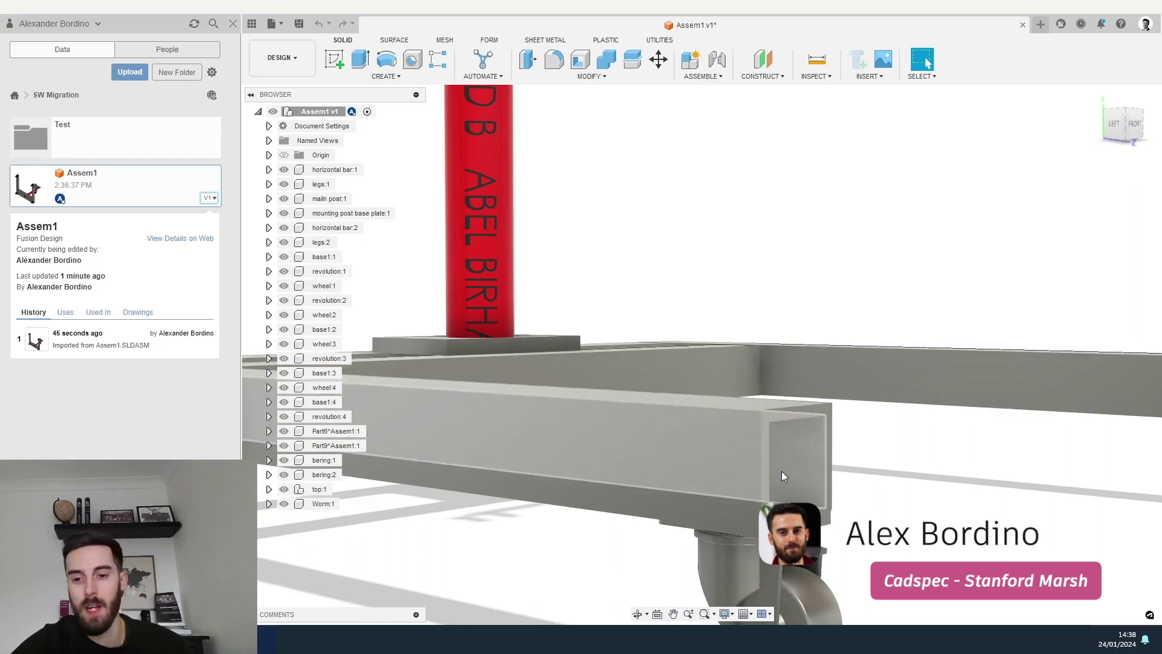
pyautogui.scroll(-4, 763, 445)
pyautogui.keyDown('shift'); pyautogui.moveTo(763, 446); pyautogui.dragTo(770, 421, button='middle'); pyautogui.keyUp('shift')
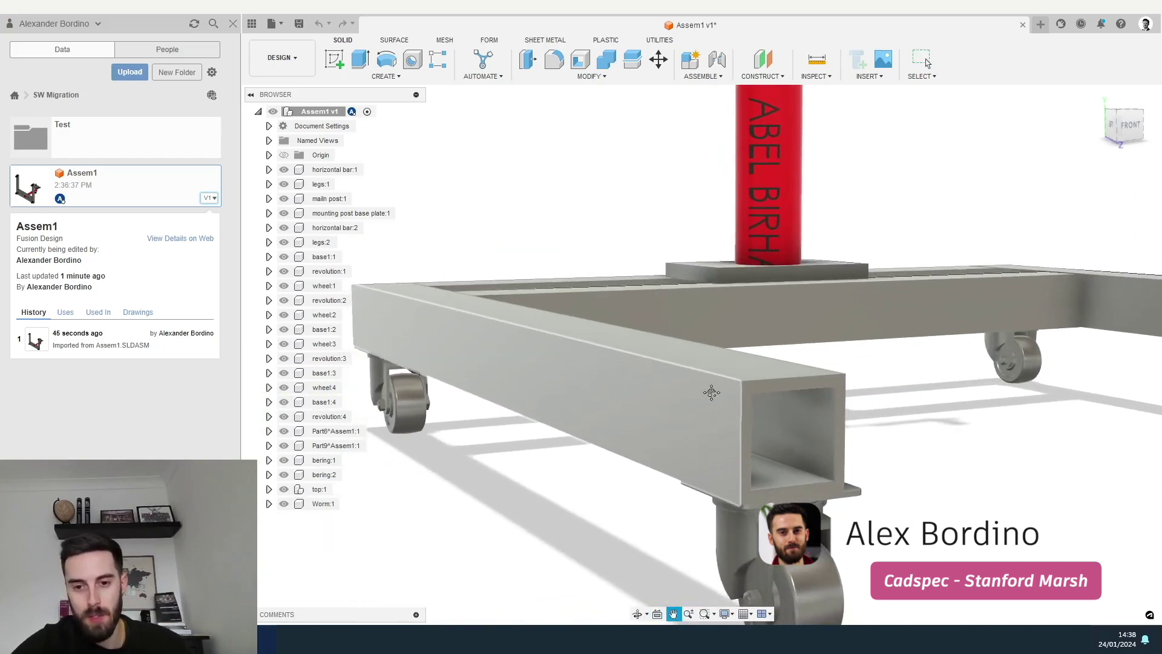
pyautogui.scroll(4, 775, 408)
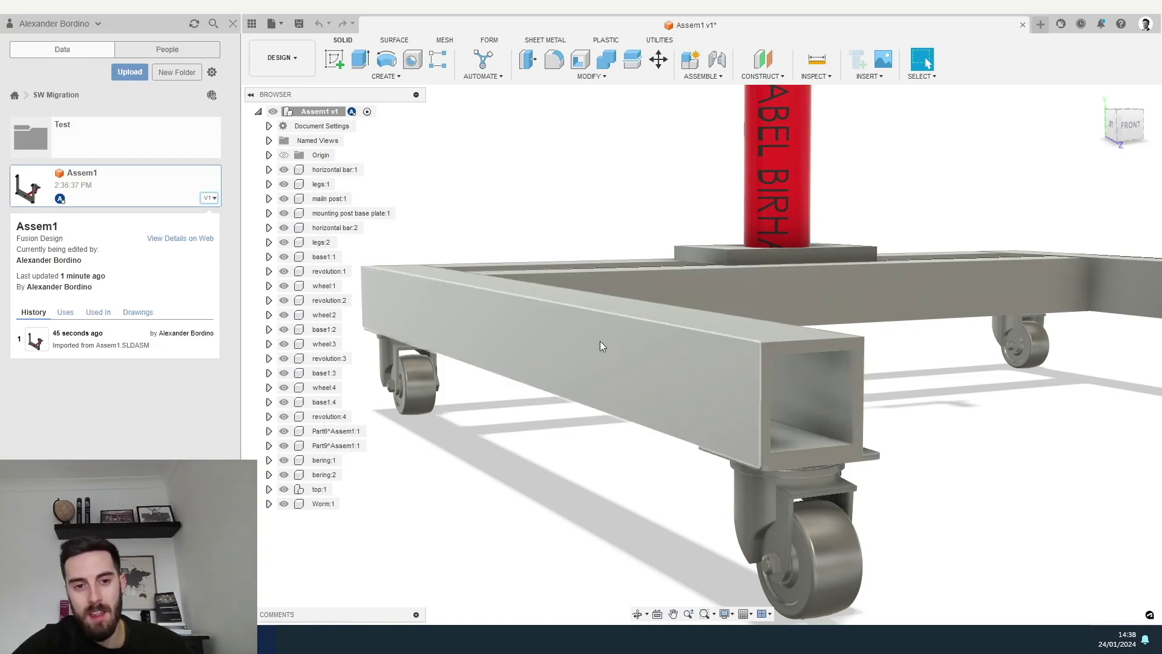
pyautogui.click(322, 243)
pyautogui.rightClick(327, 247)
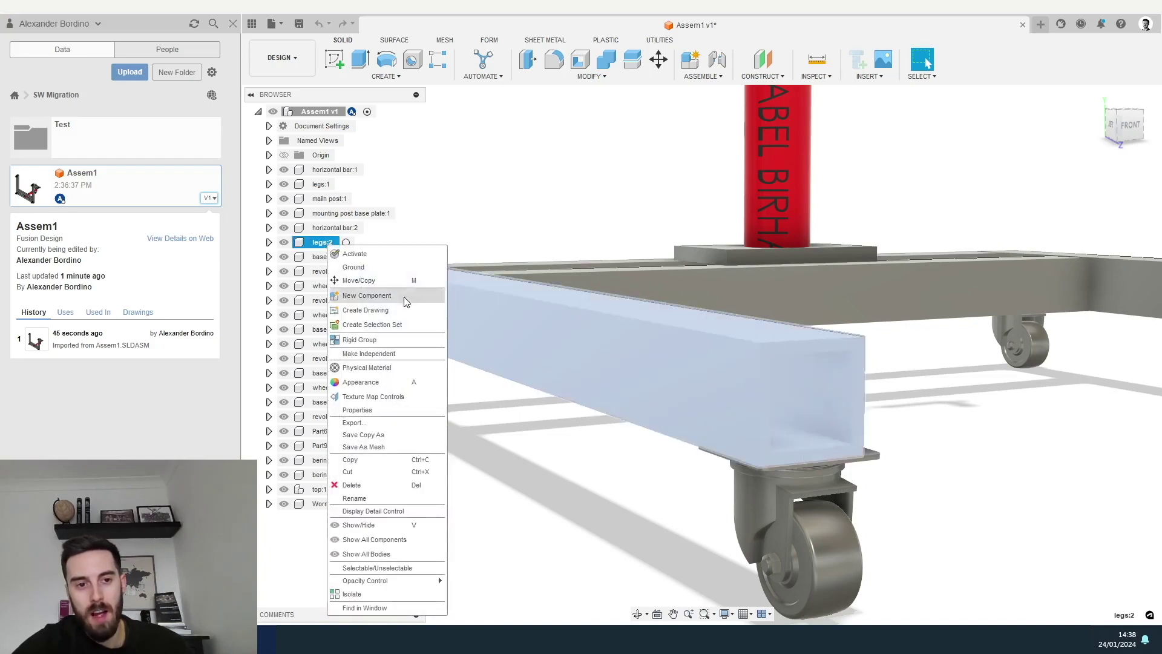
pyautogui.click(302, 248)
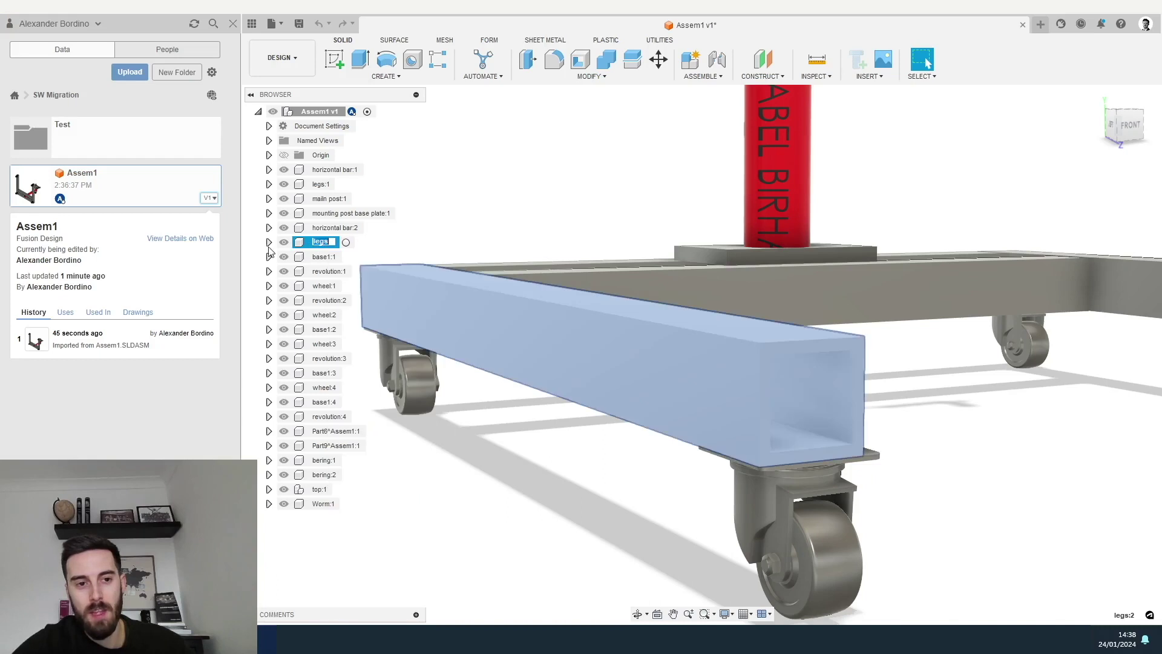
pyautogui.click(269, 242)
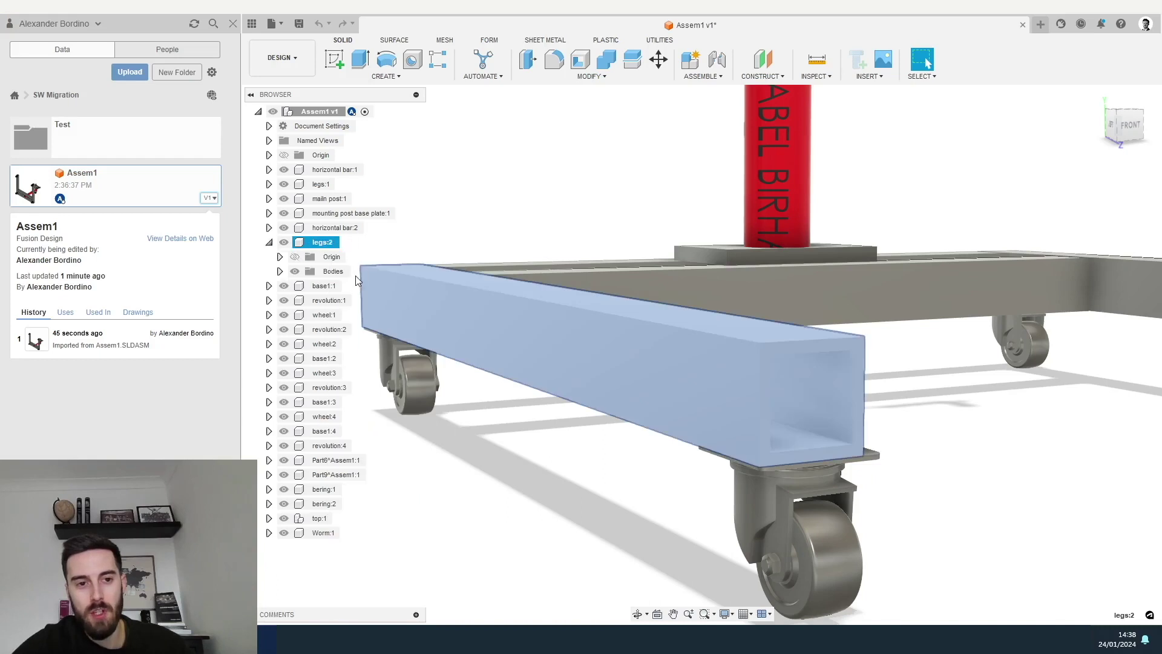
pyautogui.click(269, 242)
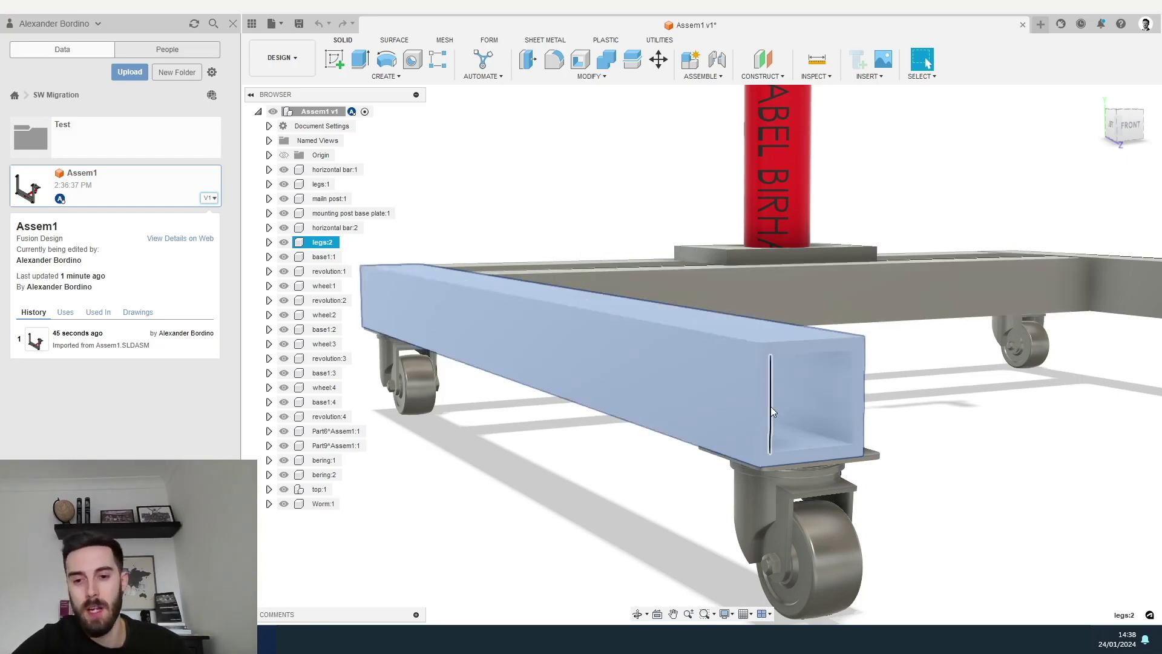
# Inspect individual faces of the legs:2 component by selecting its outer side face and hollow end face
pyautogui.click(576, 243)
pyautogui.click(599, 362)
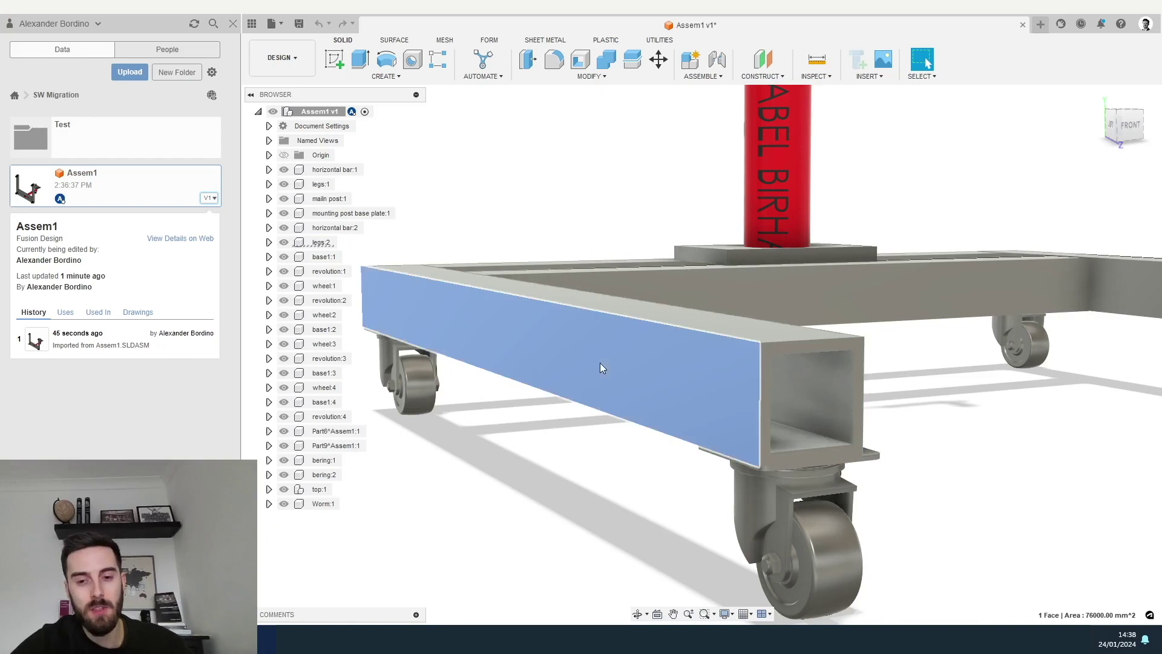
pyautogui.click(784, 369)
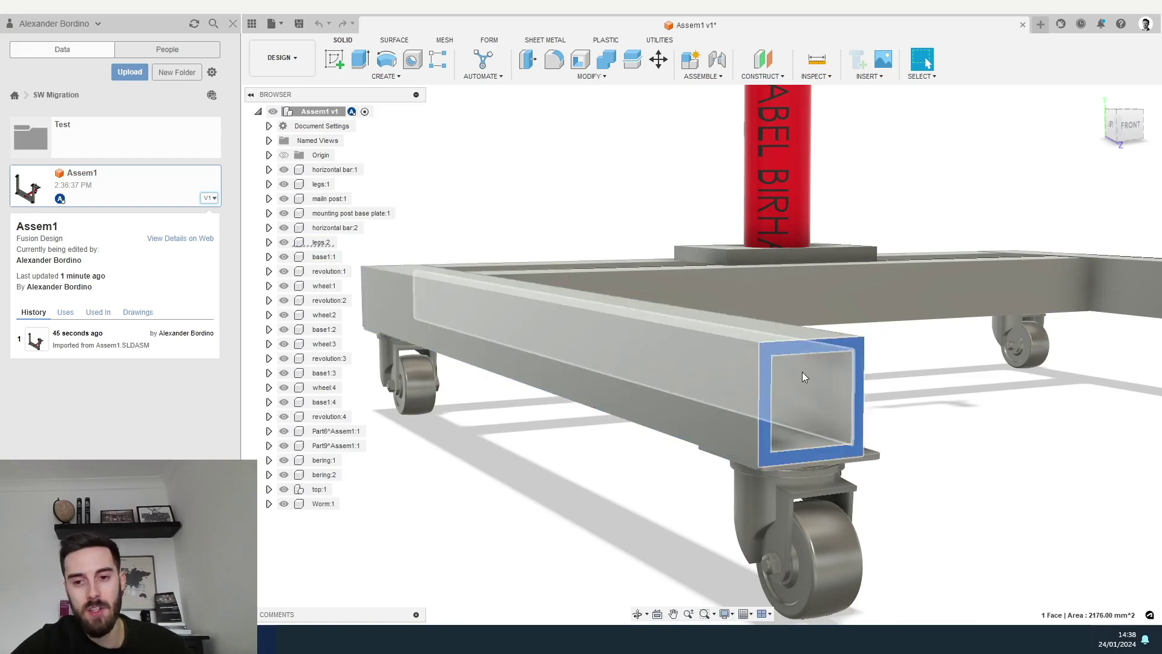
pyautogui.click(653, 341)
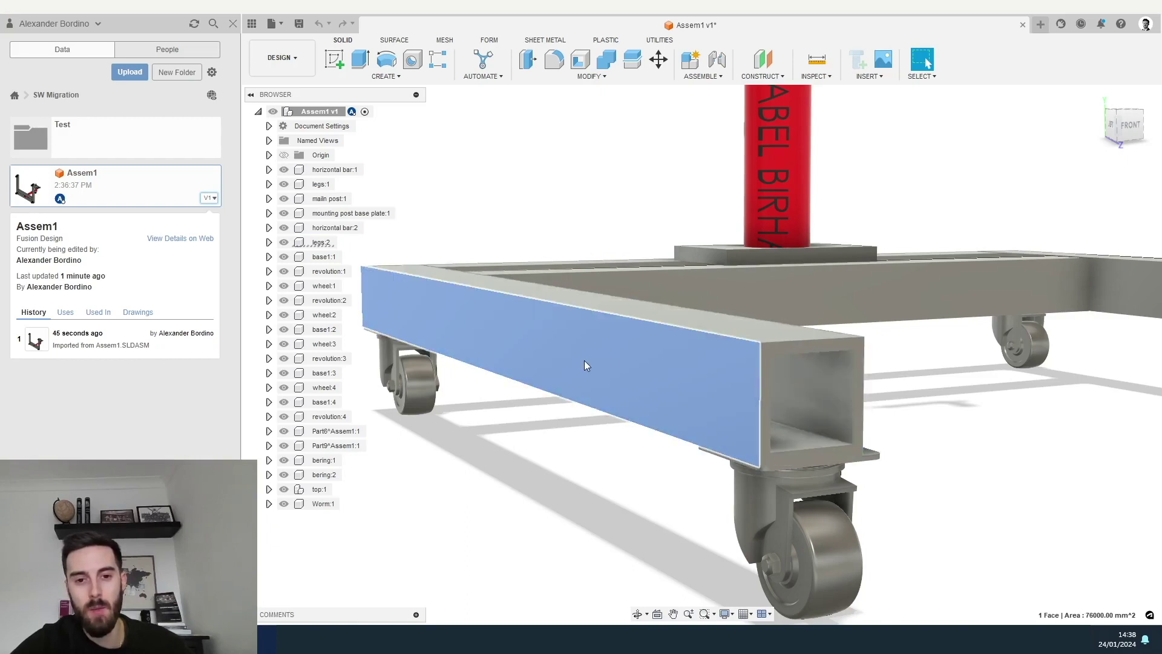
# Create a sketch on the upper face of the legs:2 component and project that face's outline into it
pyautogui.click(687, 317)
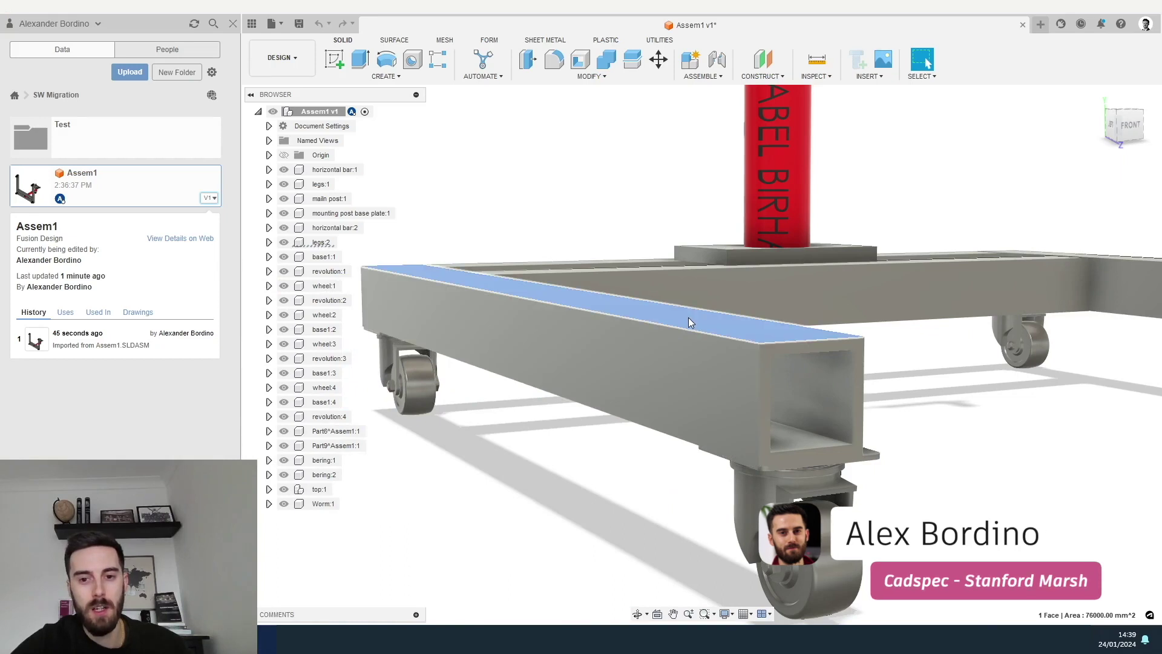
pyautogui.rightClick(688, 317)
pyautogui.click(739, 401)
pyautogui.press('p')
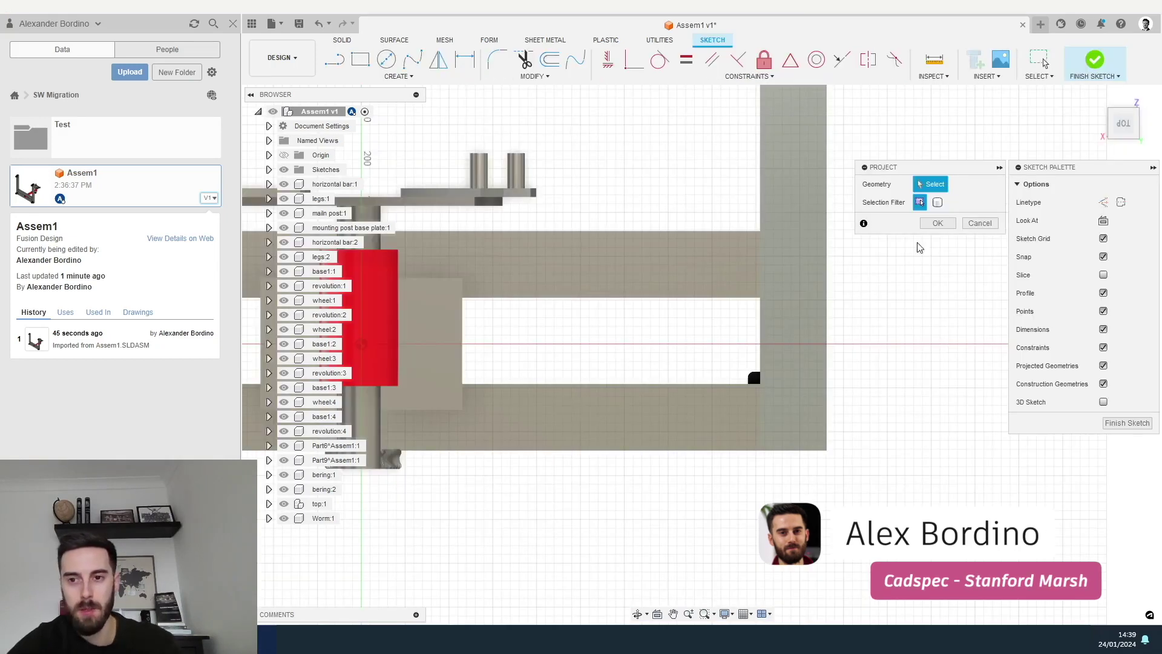
pyautogui.click(774, 212)
pyautogui.click(937, 223)
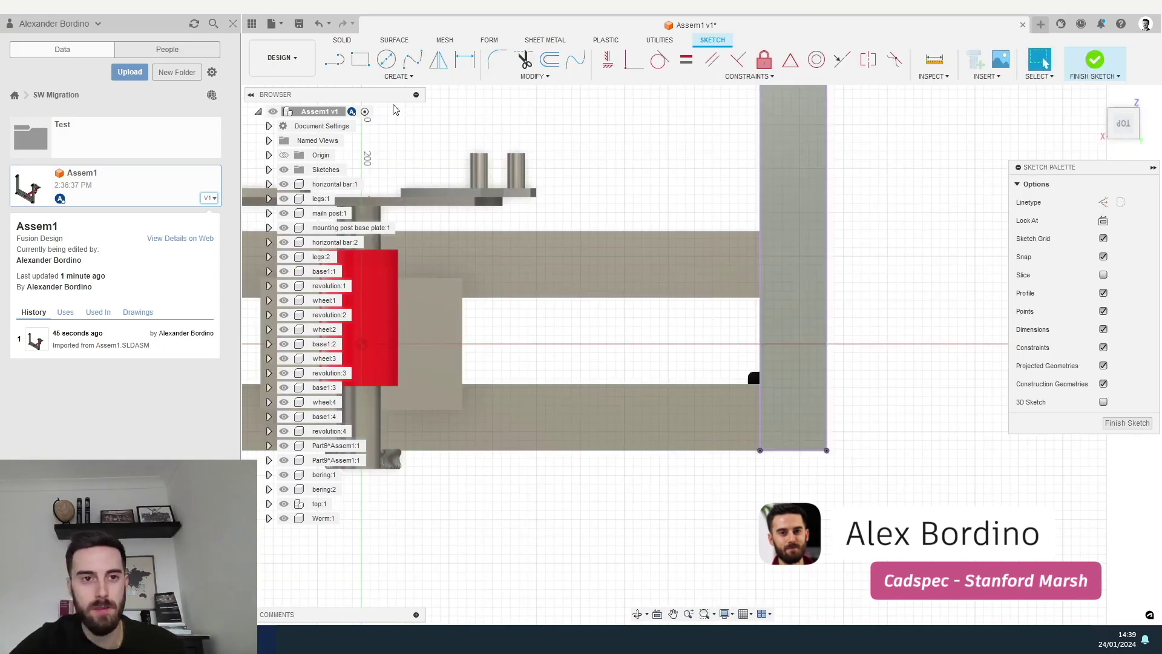
# Sketch a centre-diameter circle inside the projected leg outline, about half the leg's width across, near the horizontal bars
pyautogui.click(386, 59)
pyautogui.click(790, 274)
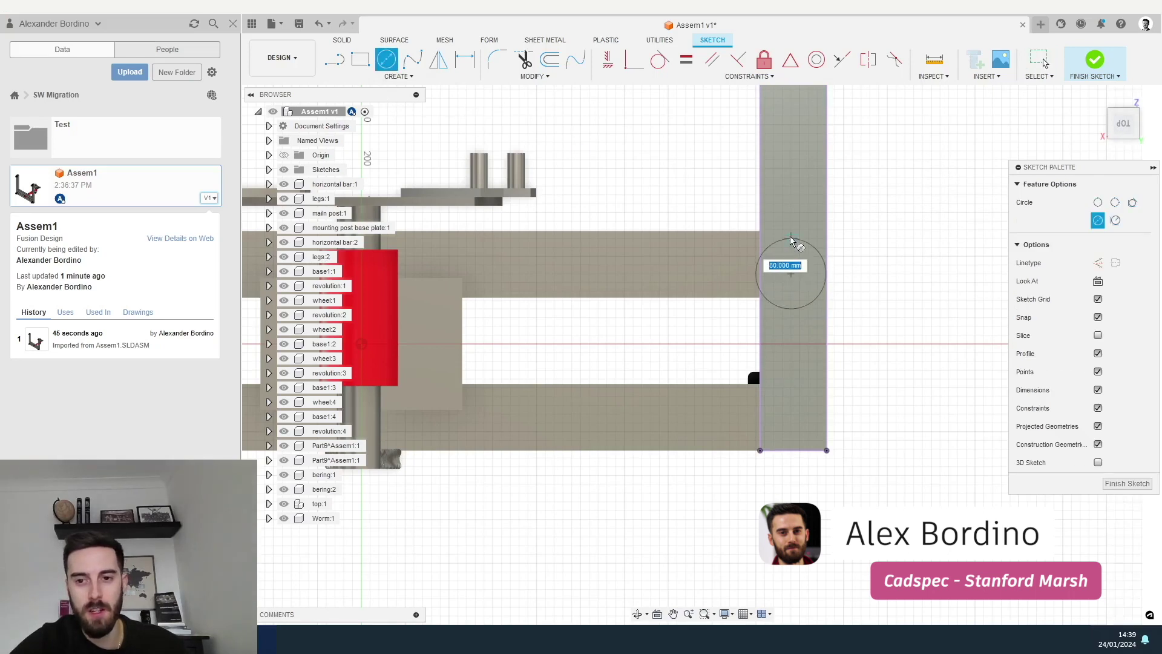
pyautogui.click(793, 257)
pyautogui.rightClick(830, 233)
pyautogui.click(876, 248)
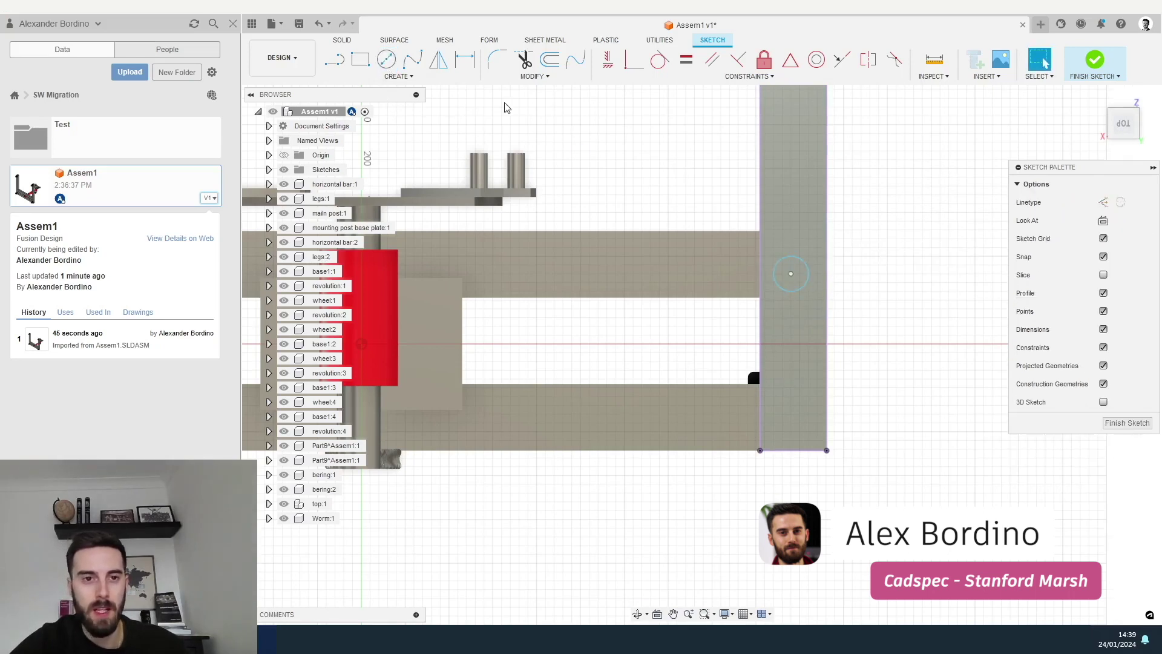
# Extrude the sketched circle on the leg's upper face and review the whole engine stand
pyautogui.click(342, 40)
pyautogui.click(360, 68)
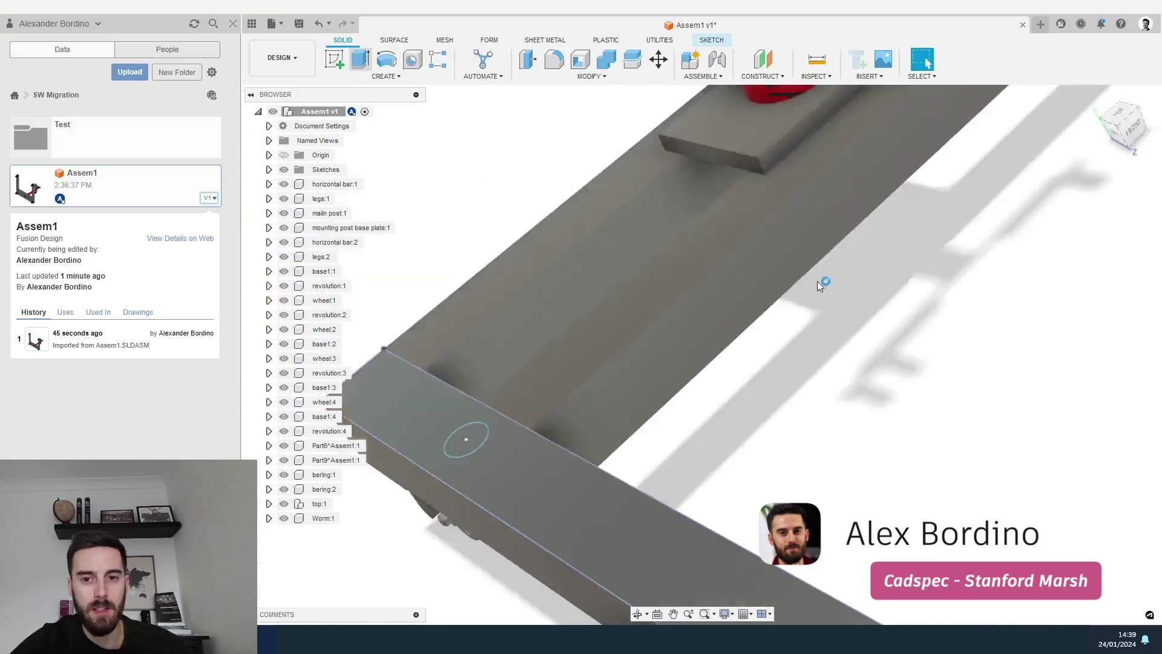
pyautogui.keyDown('shift'); pyautogui.moveTo(437, 233); pyautogui.dragTo(597, 276, button='middle'); pyautogui.keyUp('shift')
pyautogui.click(428, 278)
pyautogui.press('Return')
pyautogui.scroll(-10, 597, 278)
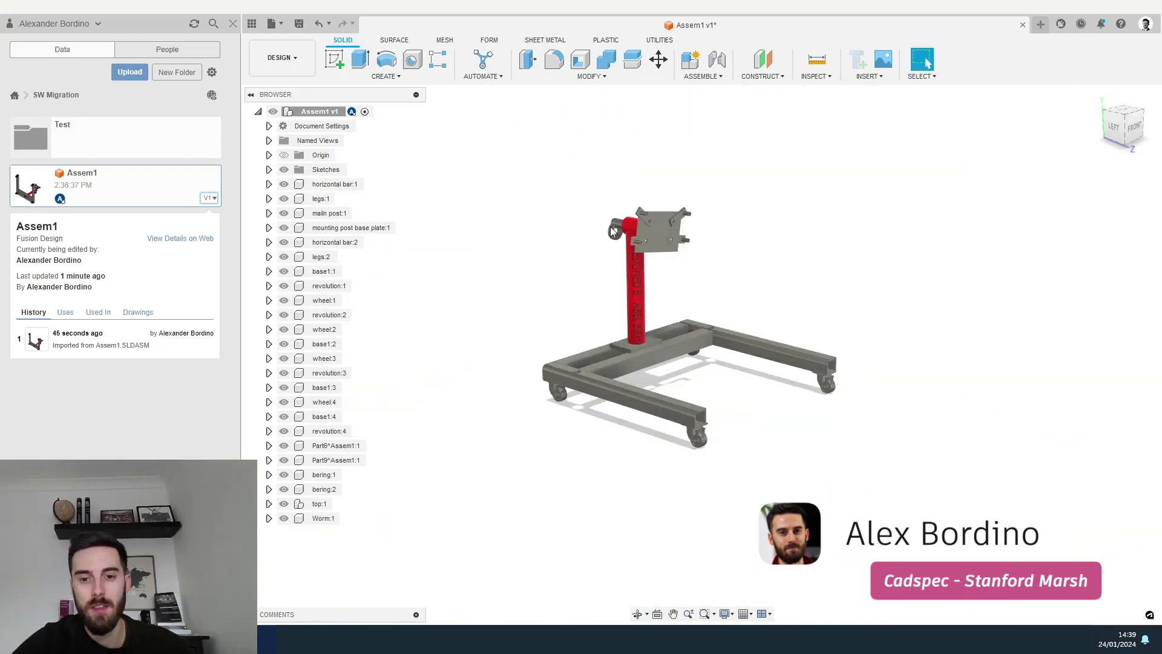
pyautogui.scroll(3, 656, 360)
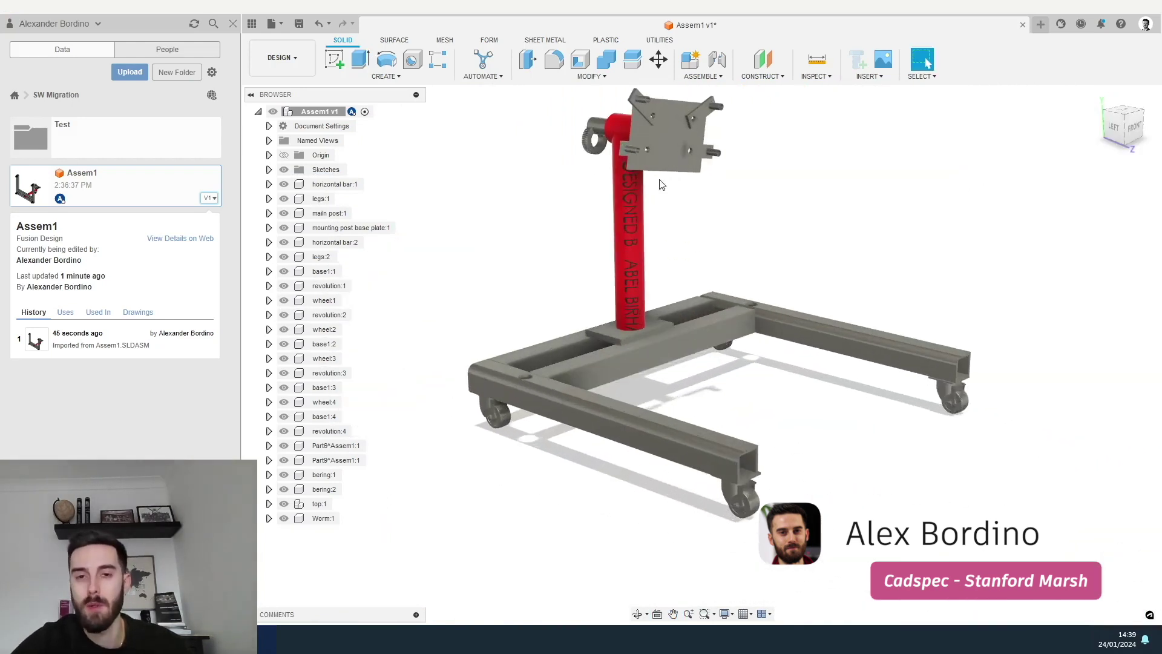
pyautogui.scroll(-1, 664, 274)
pyautogui.keyDown('shift'); pyautogui.moveTo(698, 281); pyautogui.dragTo(714, 482, button='middle'); pyautogui.keyUp('shift')
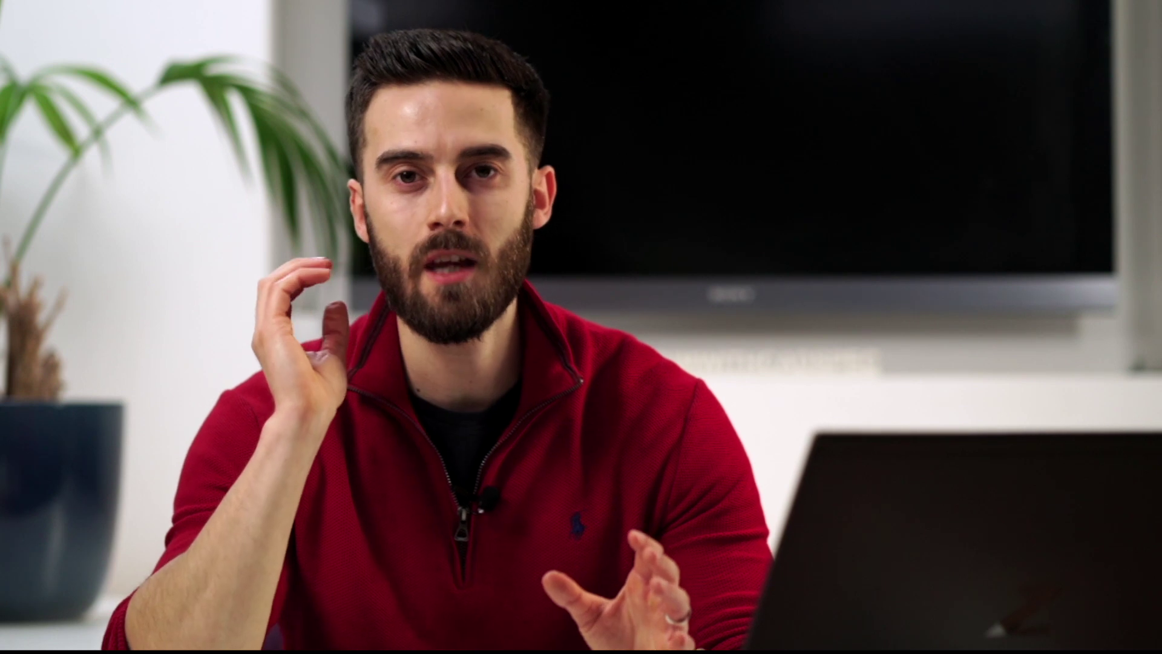